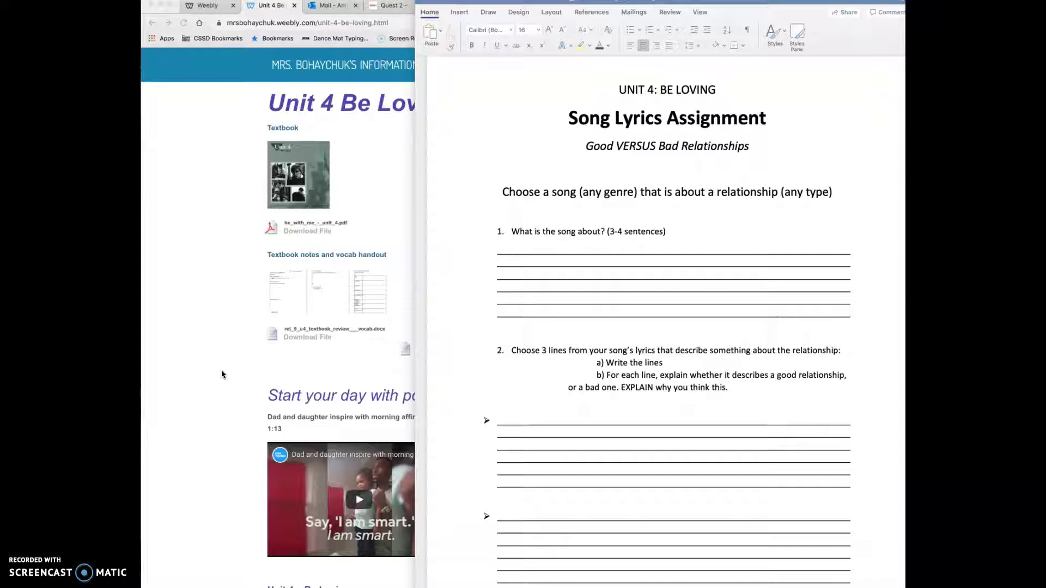
Review question 3 in the Word worksheet, then bring the Weebly class page forward.
left_click(222, 370)
mouse_move(582, 65)
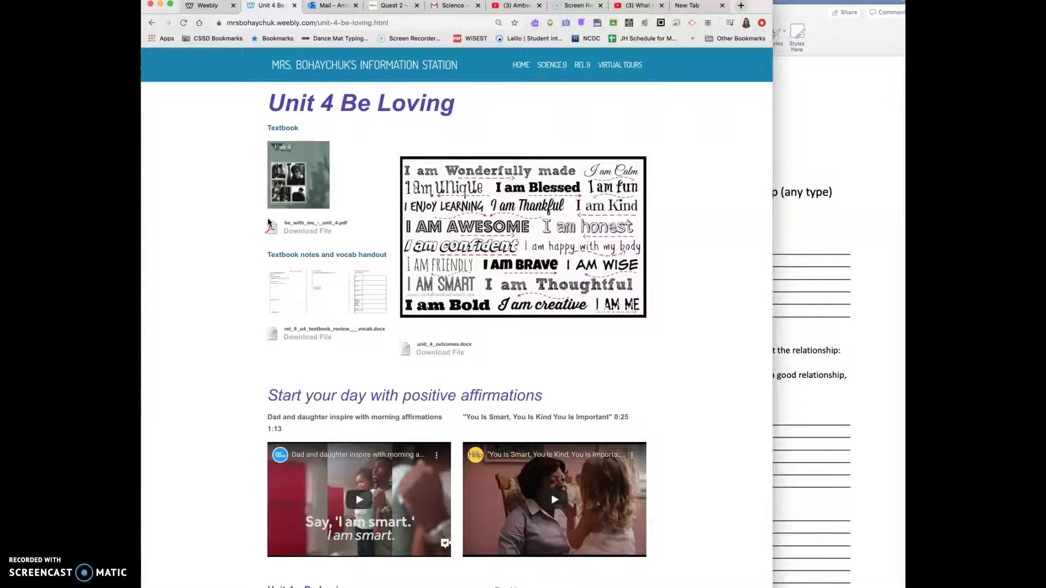
scroll(312, 312, "down", 5)
scroll(311, 311, "down", 8)
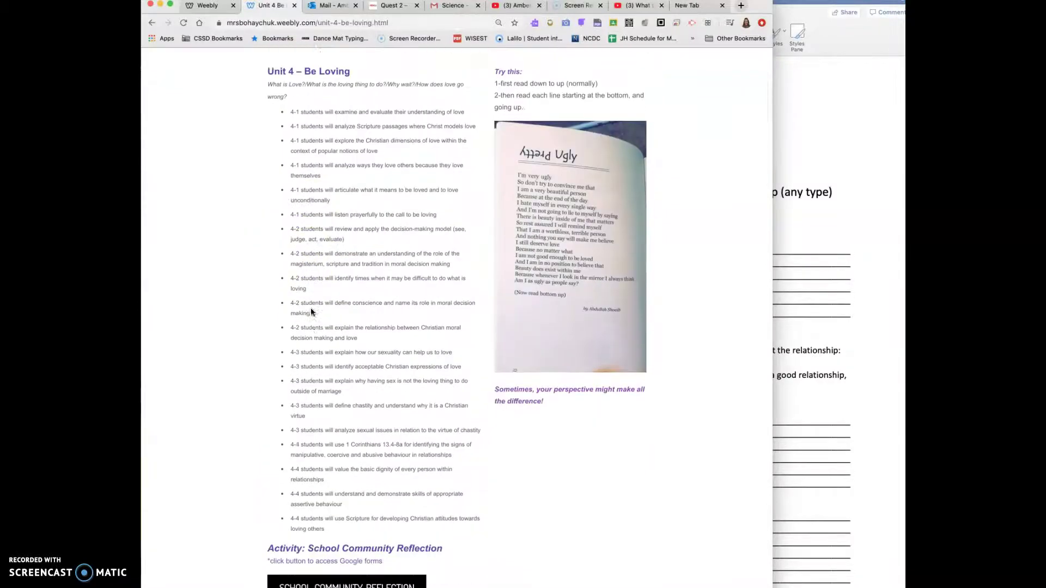
scroll(311, 312, "down", 5)
scroll(310, 310, "down", 8)
scroll(311, 310, "down", 8)
scroll(311, 310, "down", 3)
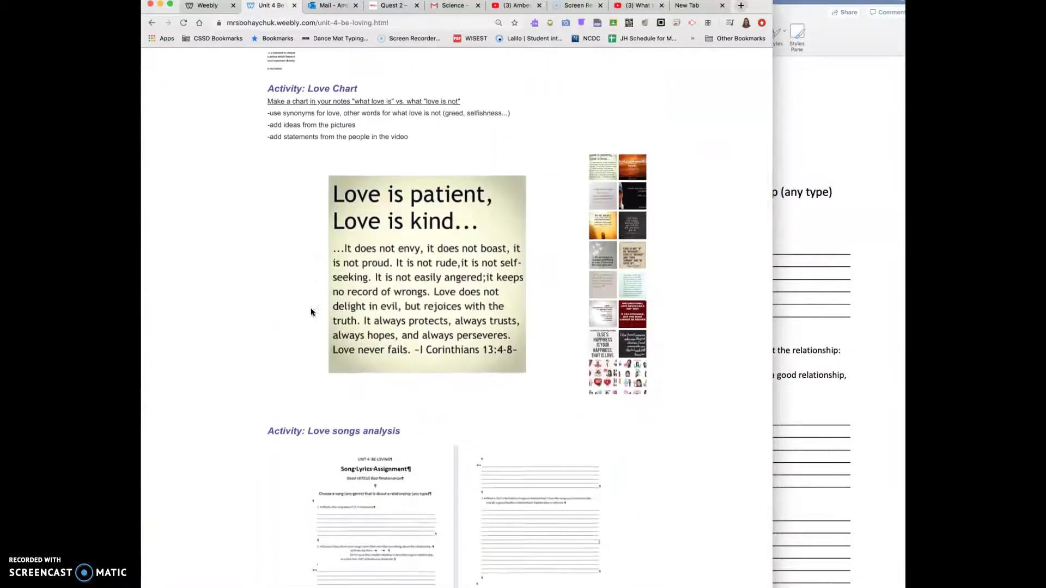
scroll(310, 310, "down", 5)
scroll(311, 310, "down", 8)
scroll(310, 310, "up", 6)
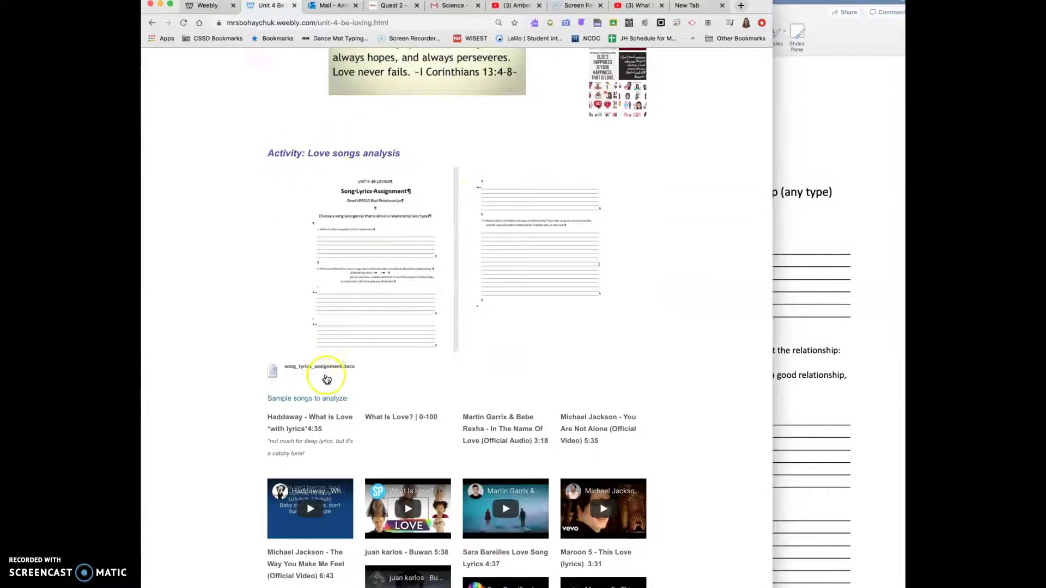
left_click(795, 183)
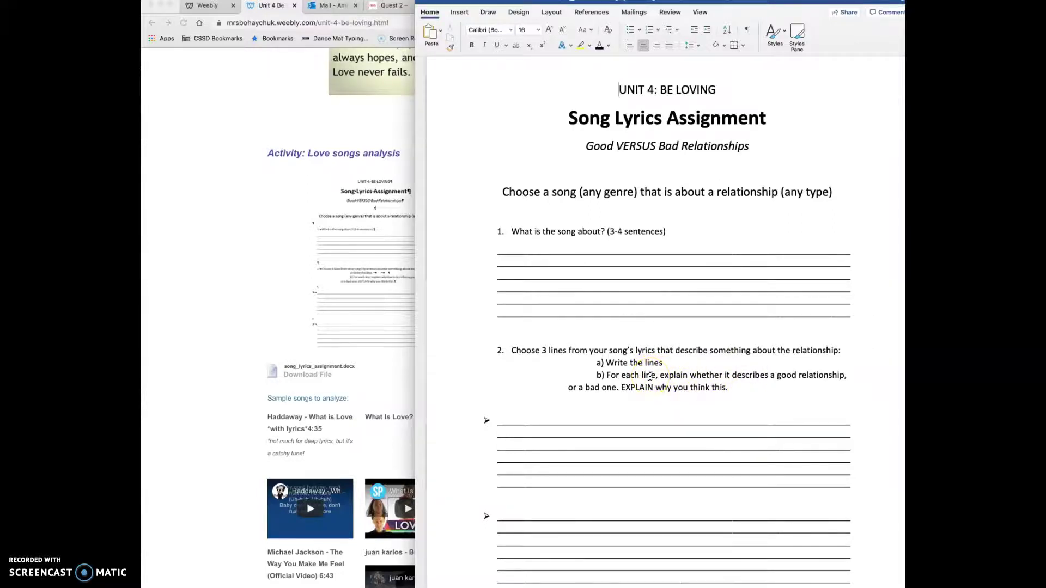
scroll(650, 376, "down", 5)
scroll(650, 376, "down", 5)
scroll(630, 360, "down", 3)
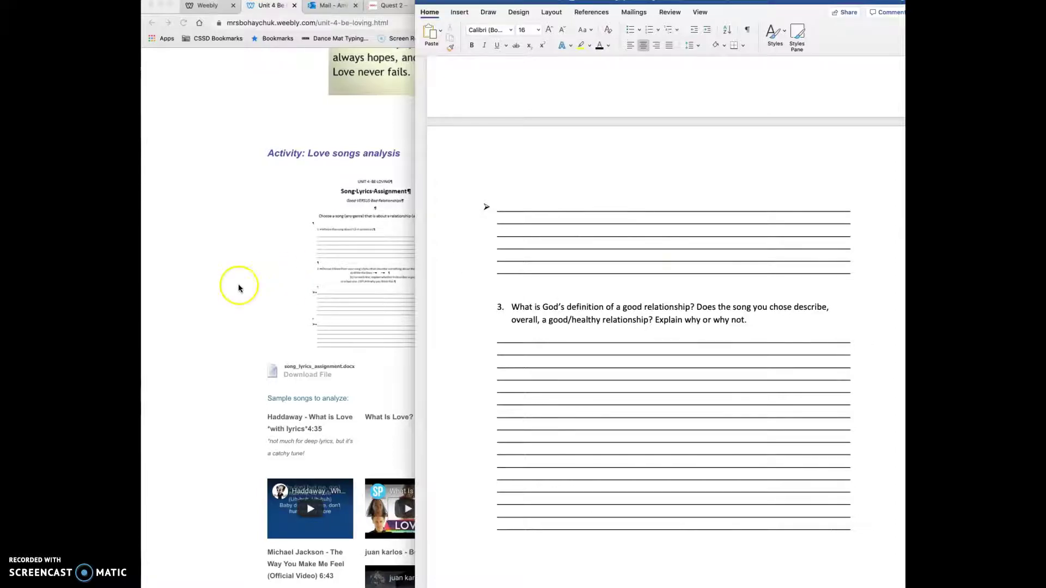
left_click(221, 289)
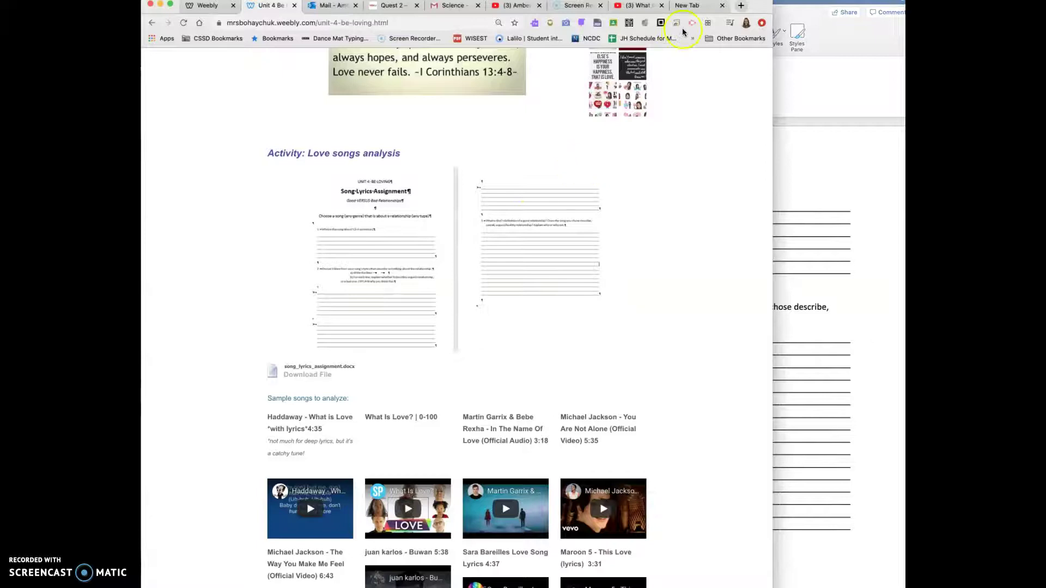
Open a new Chrome tab and go to Google Docs from the apps grid.
left_click(699, 6)
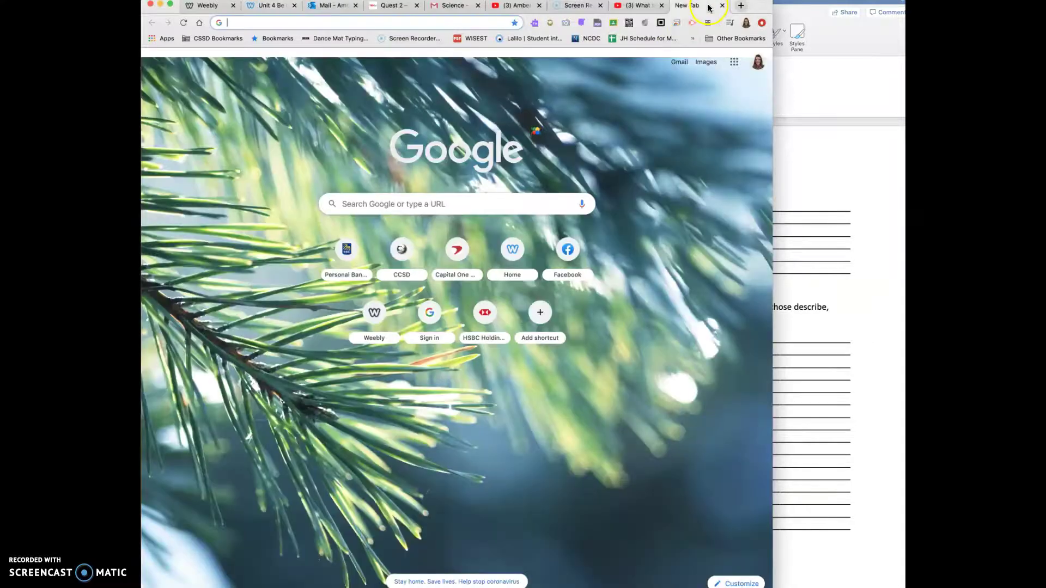
left_click(735, 62)
left_click(730, 116)
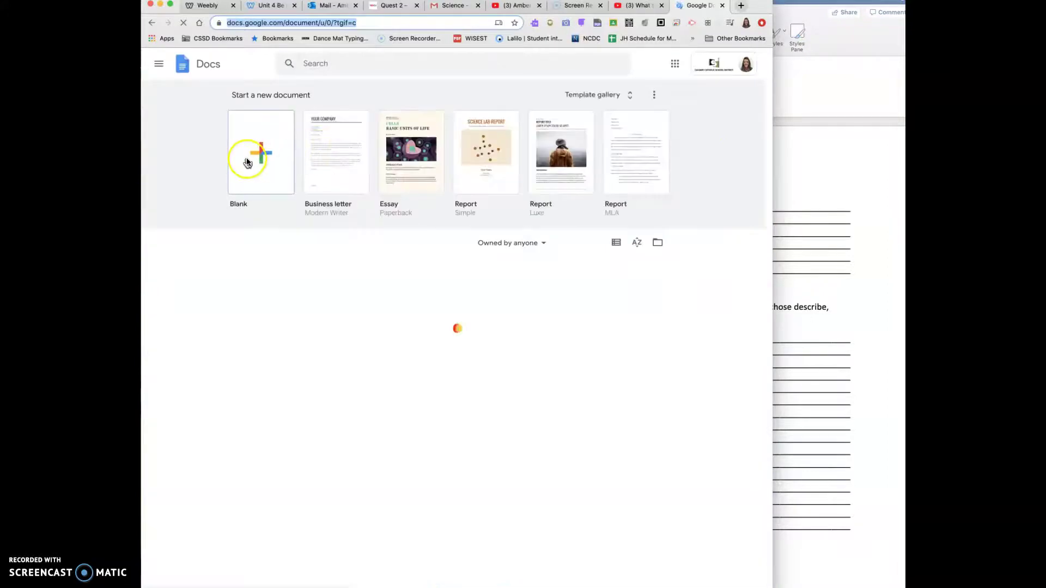
Create a blank Google Doc named 'Religion Love song analysis U4'.
left_click(262, 151)
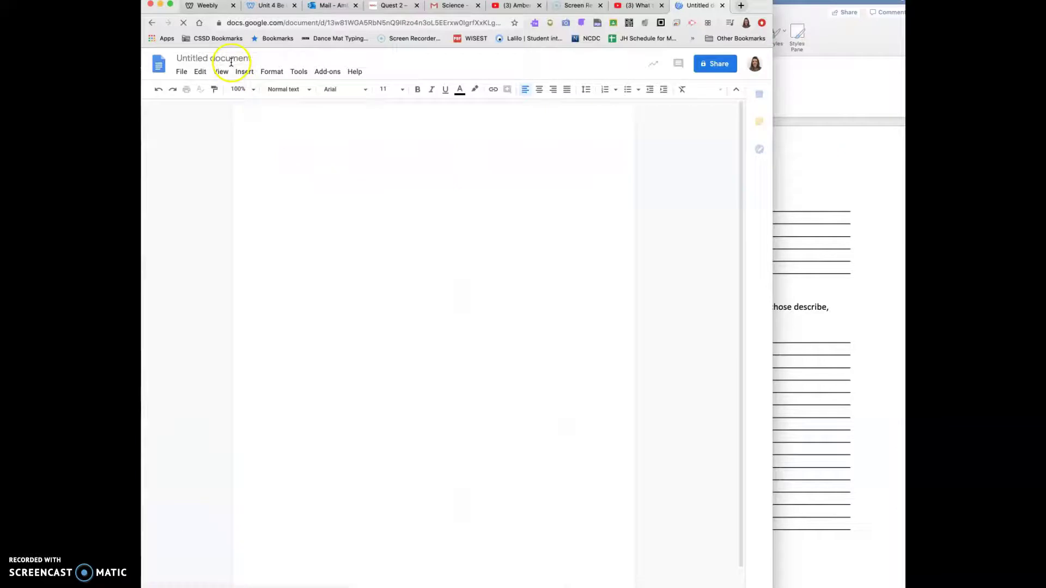
left_click(232, 58)
type("Religi")
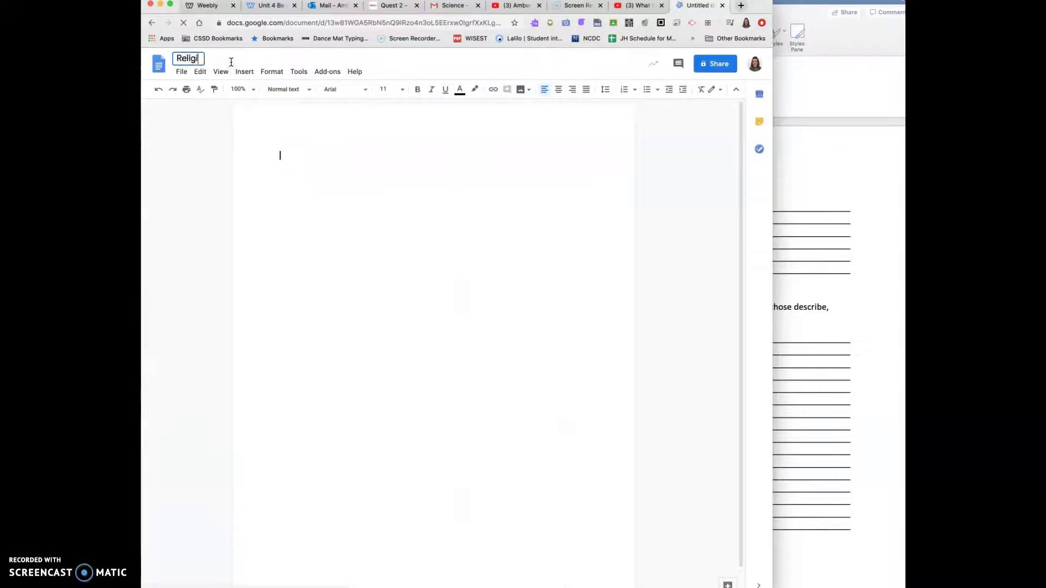
type("on Love song analysis U4")
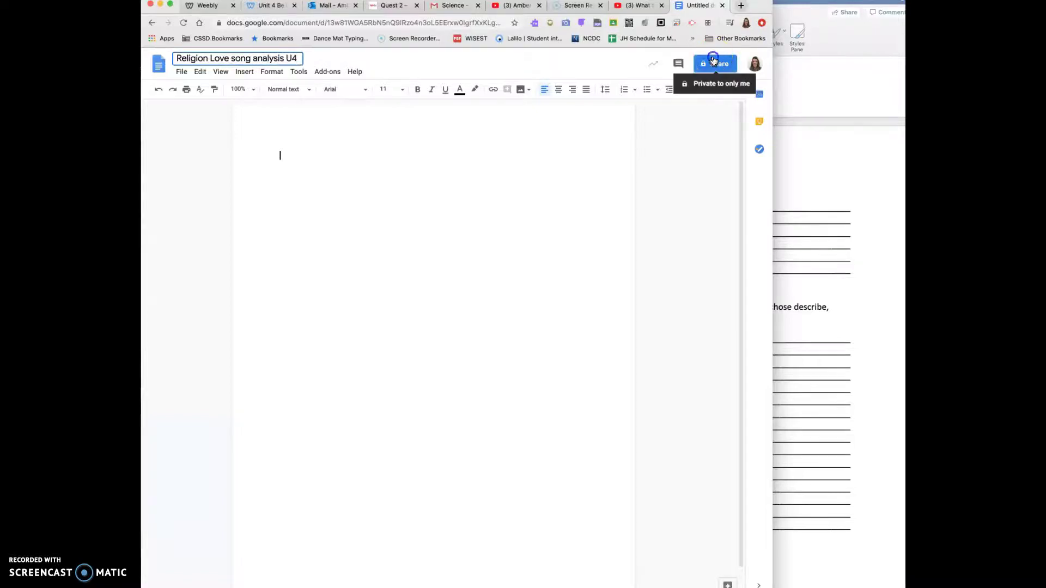
key("Return")
left_click(488, 235)
Share the document with the teacher's suggested email address and send the invitation.
left_click(714, 64)
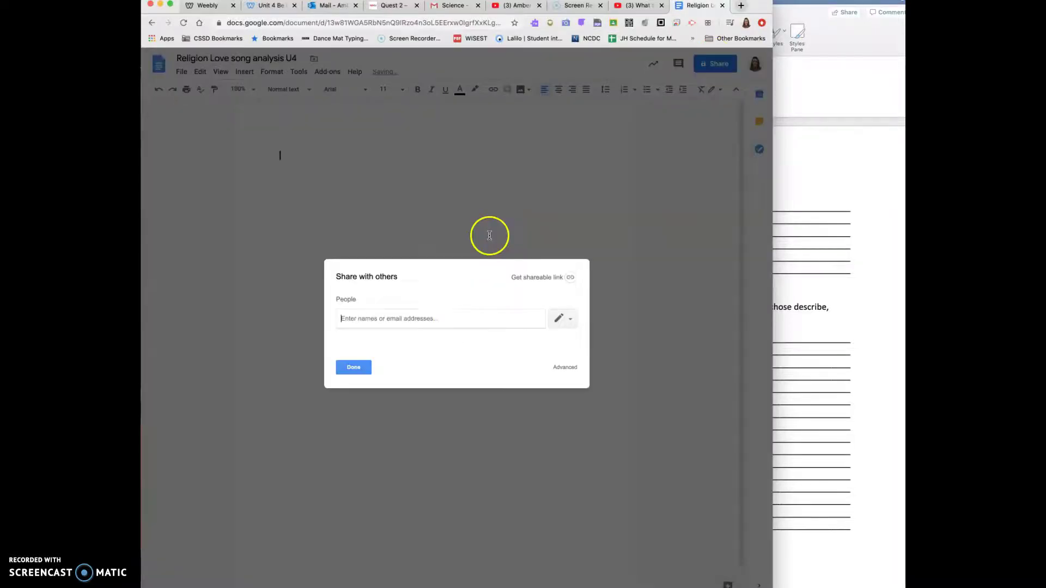
left_click(448, 310)
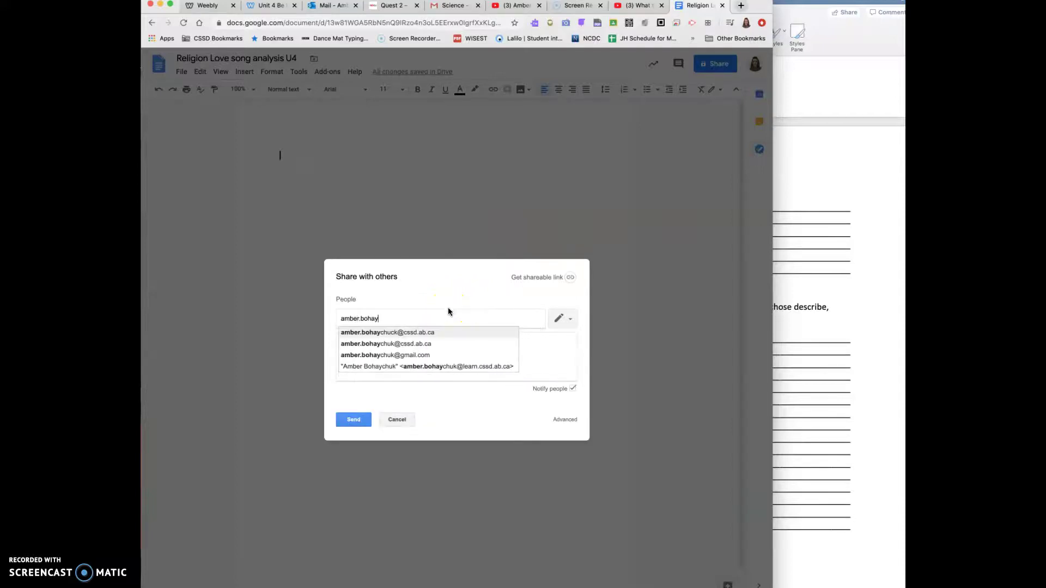
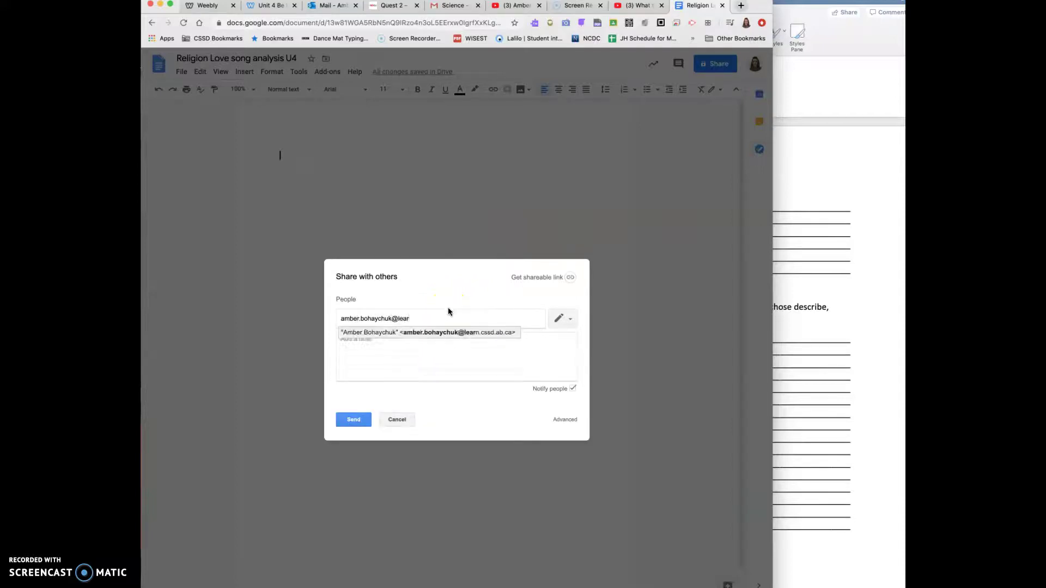
key("Return")
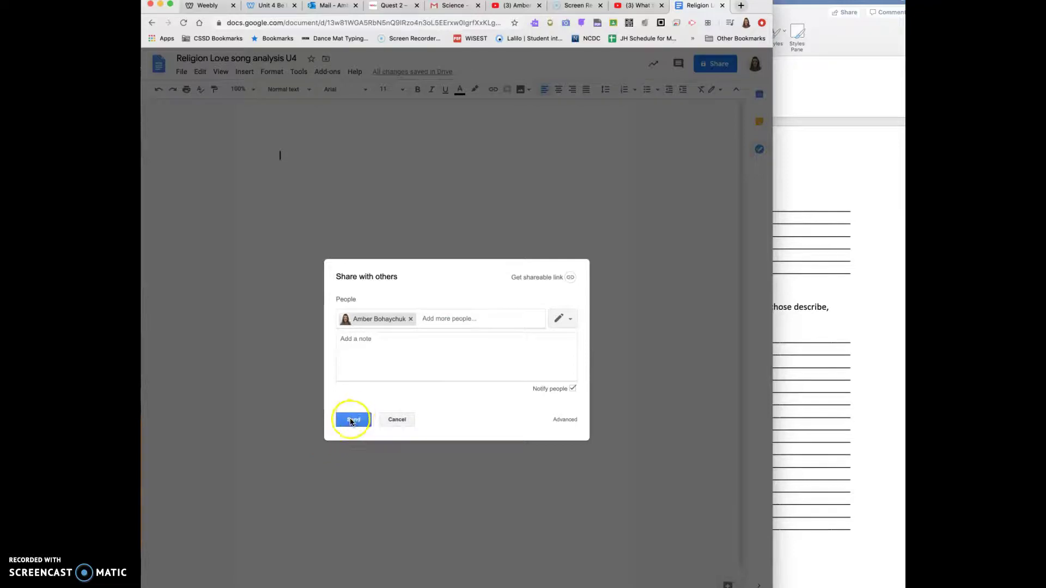
left_click(354, 420)
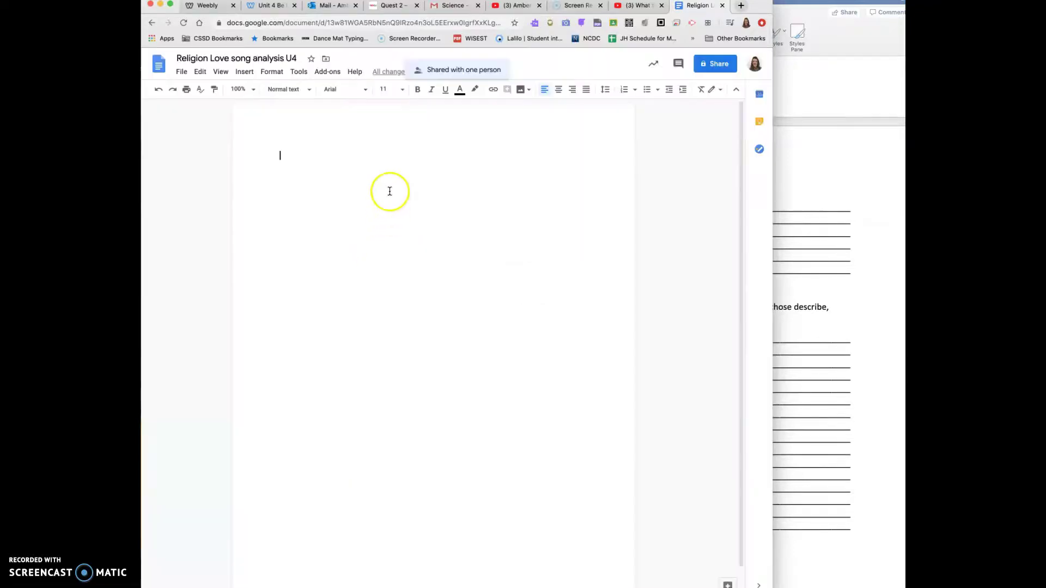
Paste the fully selected Word worksheet into the Google Doc, with the caret under question 3.
left_click(829, 203)
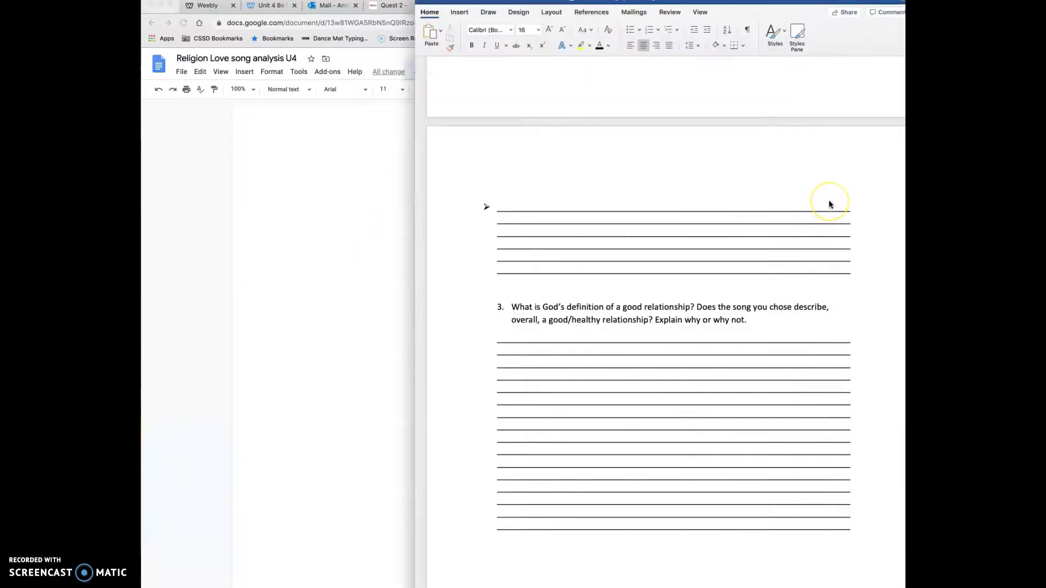
key("ctrl+a")
key("ctrl+c")
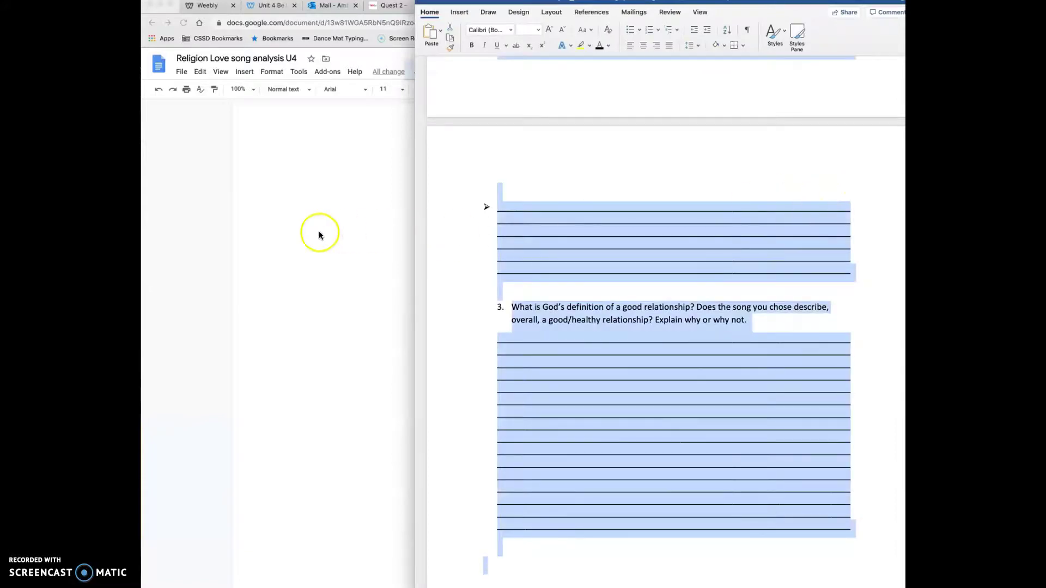
left_click(319, 235)
key("ctrl+v")
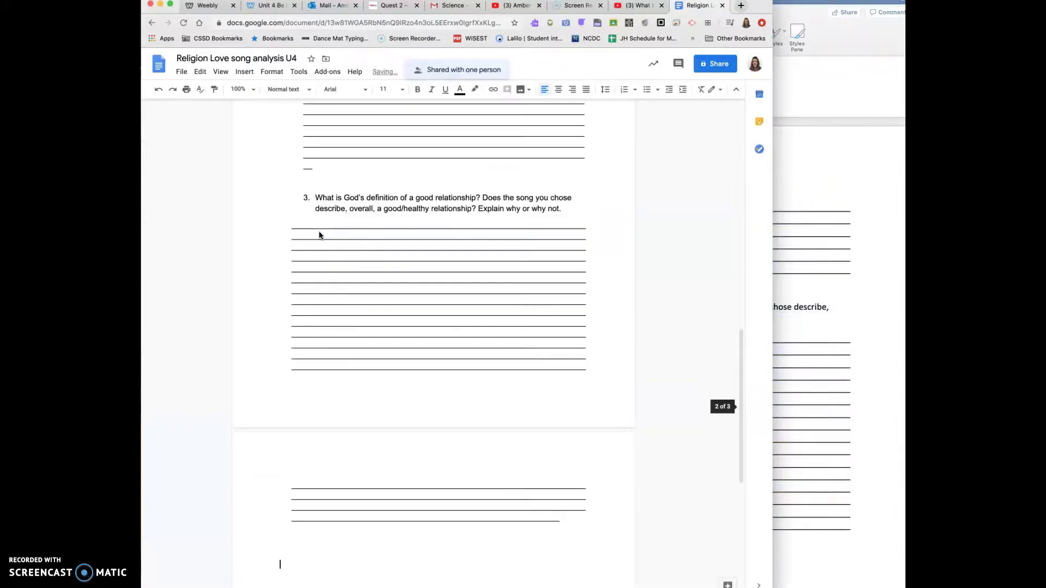
left_click(321, 304)
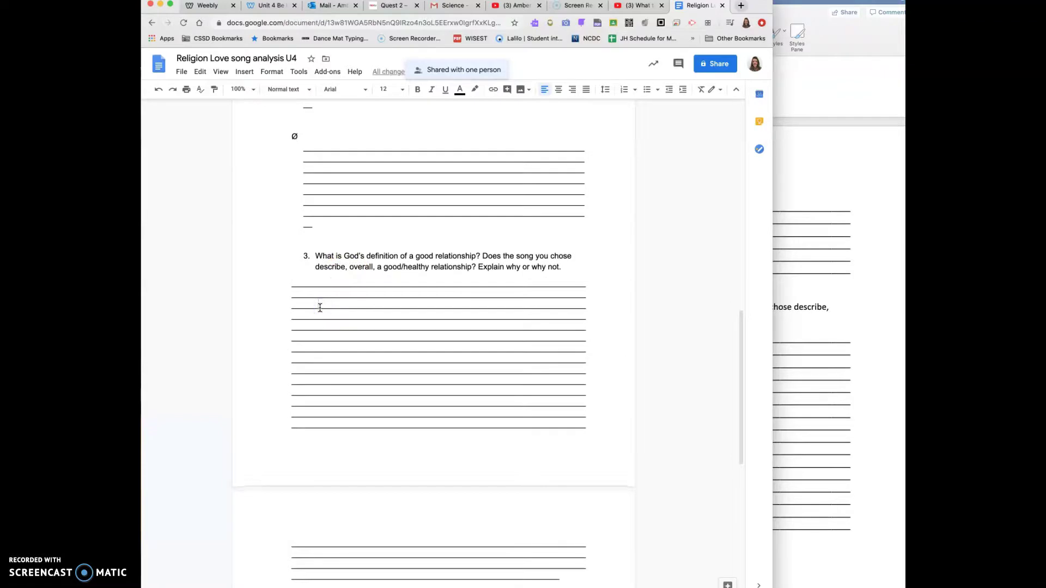
type("the")
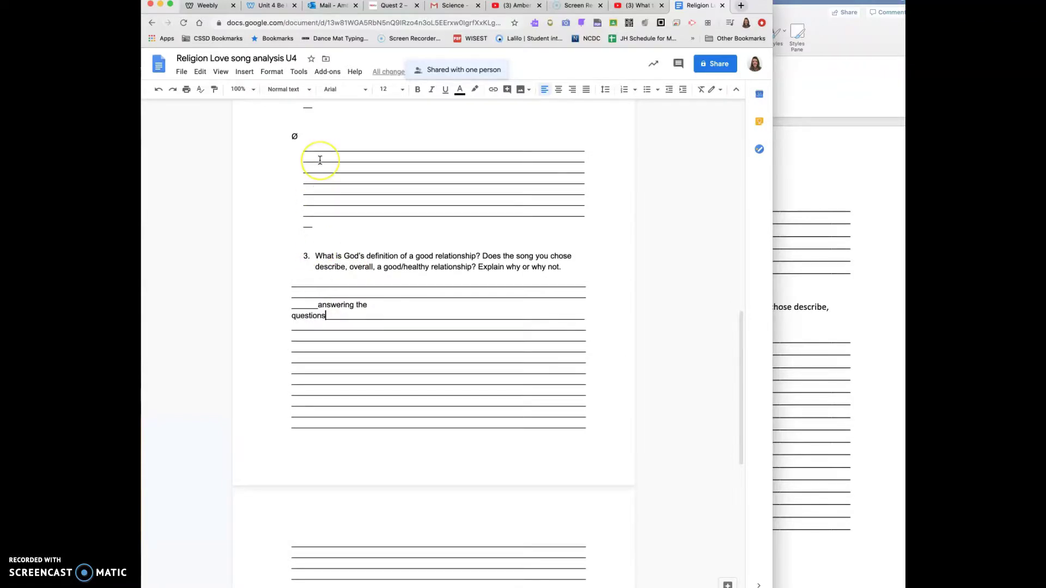
Show the Unit 4 Be Loving class page, then put the Word worksheet in front.
left_click(274, 9)
scroll(408, 330, "down", 8)
scroll(408, 330, "down", 3)
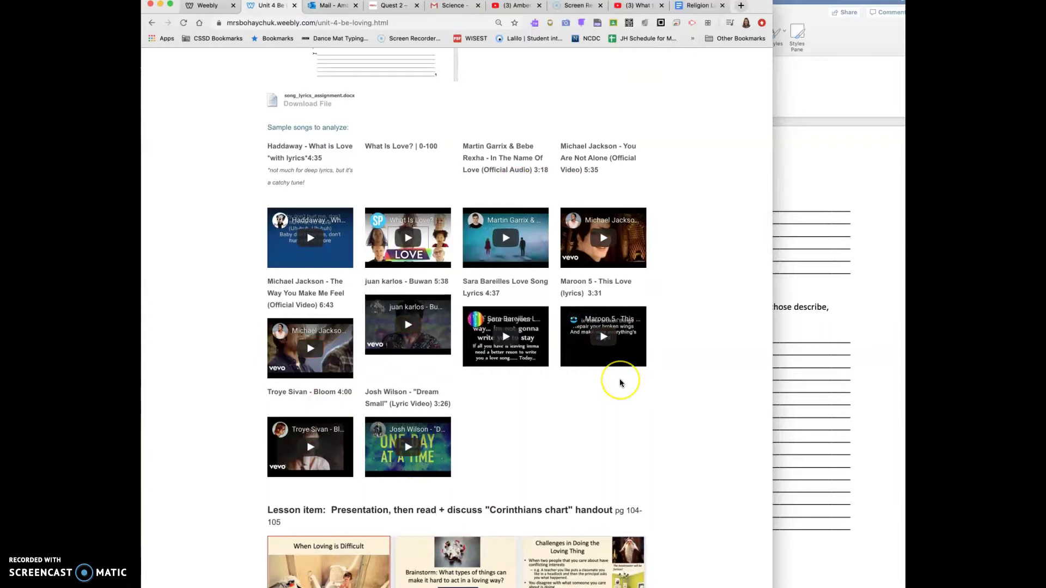
scroll(620, 378, "up", 5)
scroll(620, 379, "up", 5)
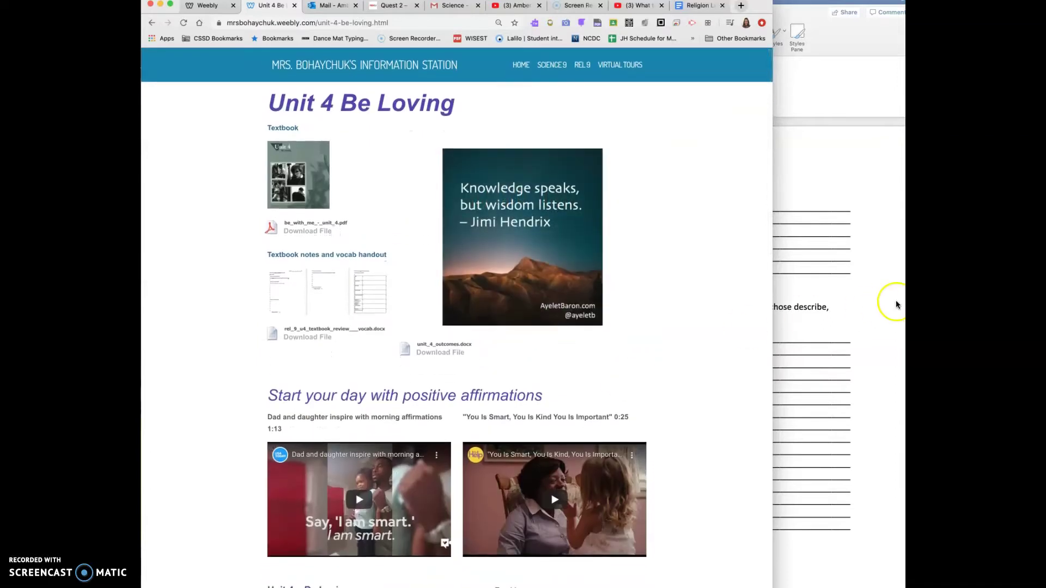
left_click(834, 246)
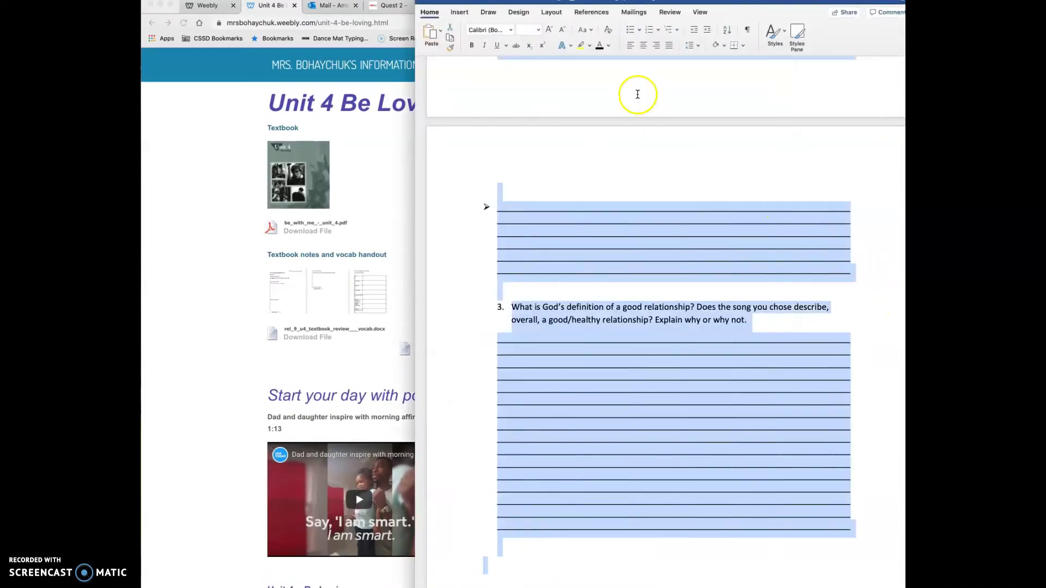